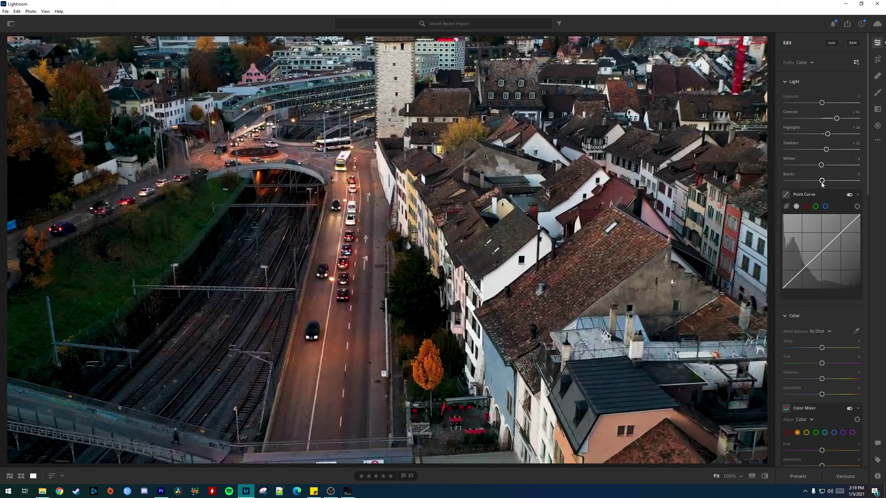
Add points to the main point curve and shape it into an S-curve with lifted highlights and slightly lowered shadows
{"action": "left_click", "coordinate": [801, 270]}
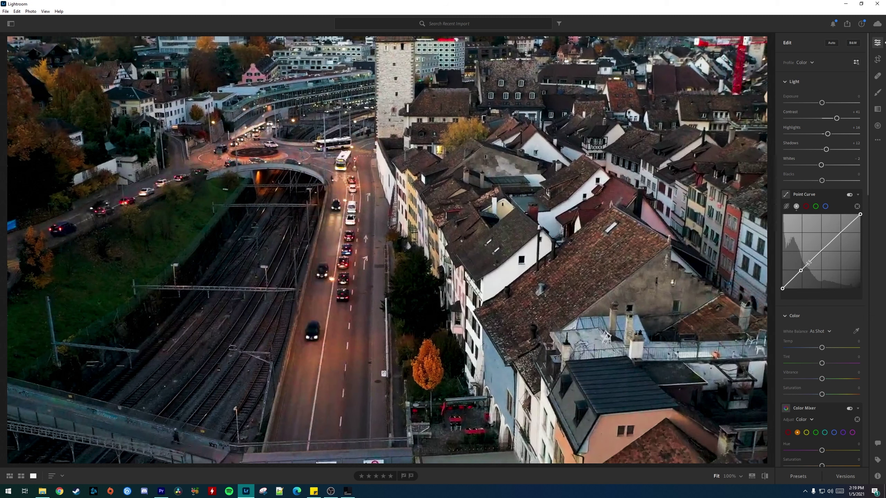
{"action": "left_click", "coordinate": [822, 251]}
{"action": "left_click_drag", "start_coordinate": [842, 233], "coordinate": [819, 249]}
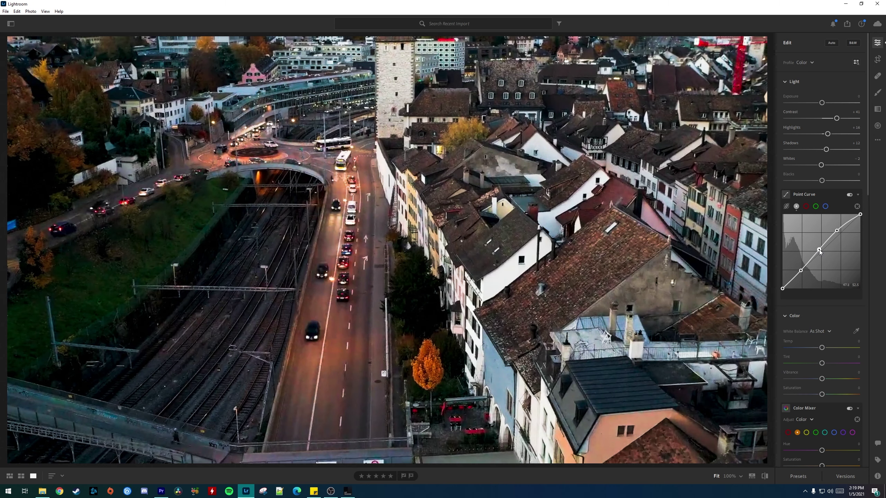
{"action": "left_click_drag", "start_coordinate": [801, 273], "coordinate": [802, 275]}
Reshape the red channel curve with three points, pulling the highlights down strongly for a teal and red look
{"action": "left_click", "coordinate": [807, 207]}
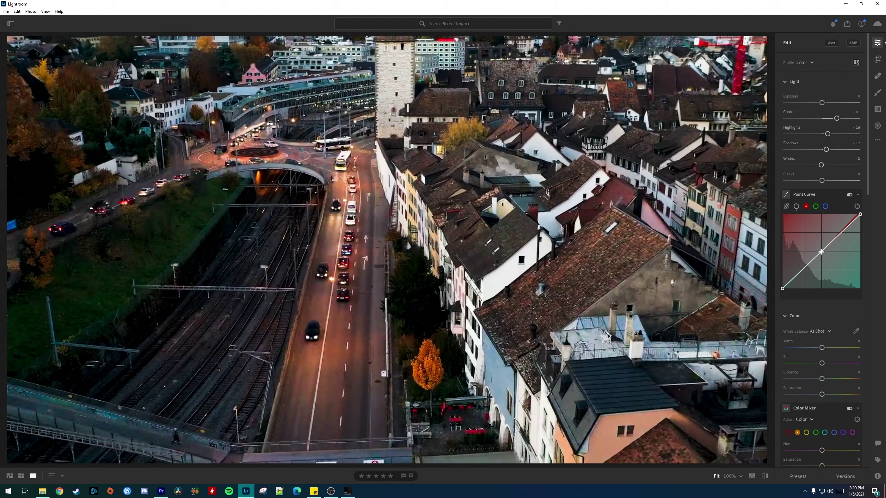
{"action": "left_click", "coordinate": [803, 271]}
{"action": "left_click", "coordinate": [822, 251]}
{"action": "mouse_move", "coordinate": [841, 234]}
{"action": "left_mouse_down"}
{"action": "mouse_move", "coordinate": [834, 231]}
{"action": "mouse_move", "coordinate": [824, 271]}
{"action": "mouse_move", "coordinate": [822, 259]}
{"action": "mouse_move", "coordinate": [840, 240]}
{"action": "mouse_move", "coordinate": [848, 249]}
{"action": "mouse_move", "coordinate": [817, 253]}
{"action": "mouse_move", "coordinate": [811, 242]}
{"action": "mouse_move", "coordinate": [815, 255]}
{"action": "mouse_move", "coordinate": [852, 239]}
{"action": "left_mouse_up"}
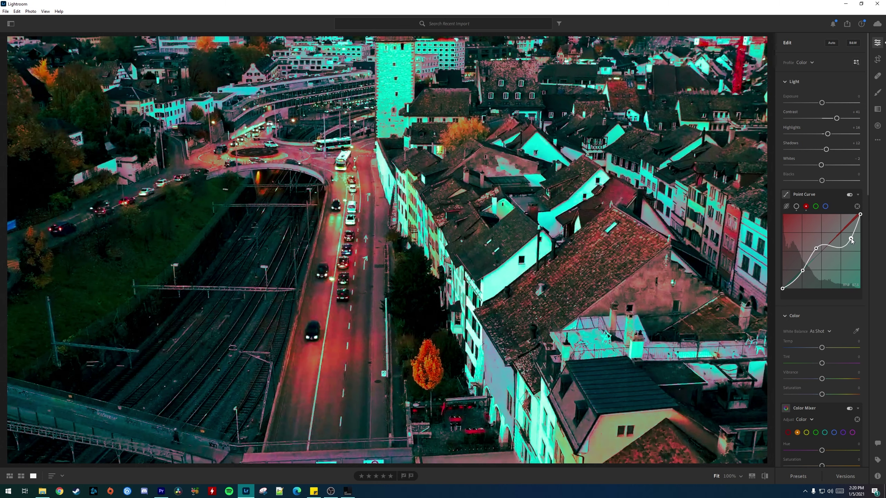
{"action": "left_click_drag", "start_coordinate": [802, 271], "coordinate": [802, 271]}
Cool the white balance temperature to about -33 and raise the tint to about +13
{"action": "left_click_drag", "start_coordinate": [822, 347], "coordinate": [810, 349]}
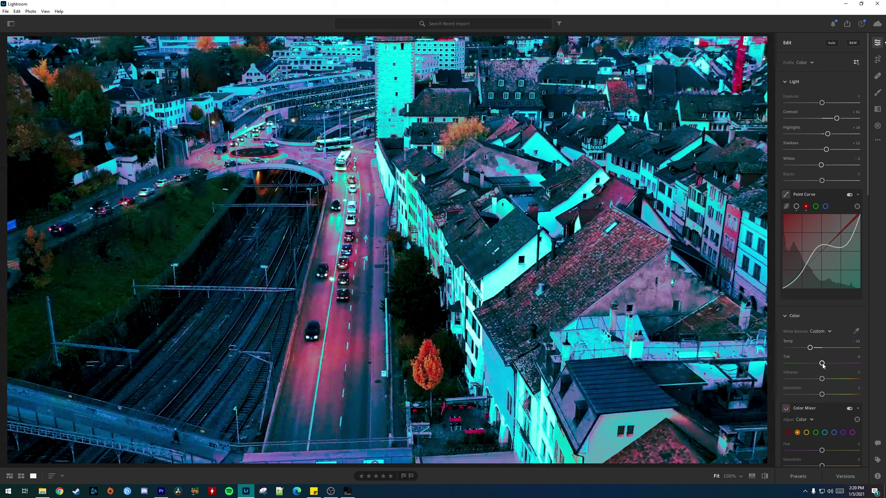
{"action": "left_click_drag", "start_coordinate": [822, 364], "coordinate": [827, 366]}
Look through the Color Mixer, Color Grading, Effects, Detail, Optics and Geometry adjustments available for the photo
{"action": "scroll", "coordinate": [825, 322], "scroll_direction": "down", "scroll_amount": 2}
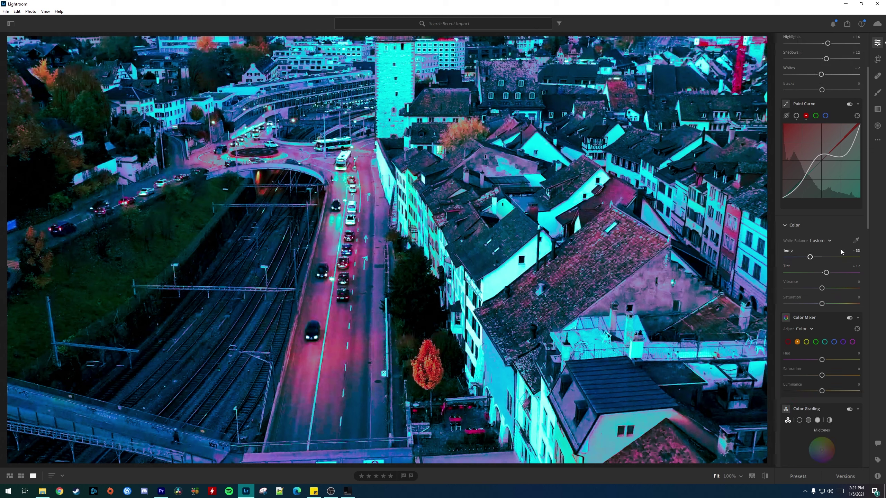
{"action": "scroll", "coordinate": [826, 60], "scroll_direction": "up", "scroll_amount": 2}
{"action": "scroll", "coordinate": [830, 337], "scroll_direction": "down", "scroll_amount": 6}
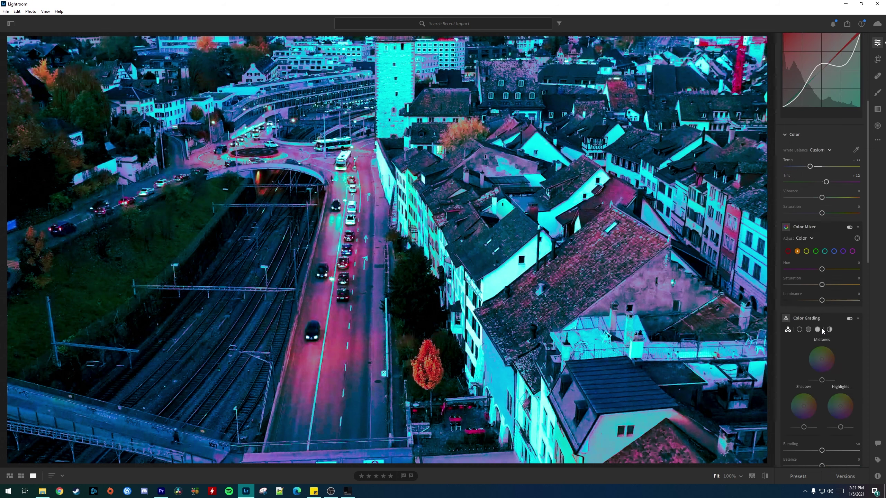
{"action": "scroll", "coordinate": [829, 338], "scroll_direction": "up", "scroll_amount": 2}
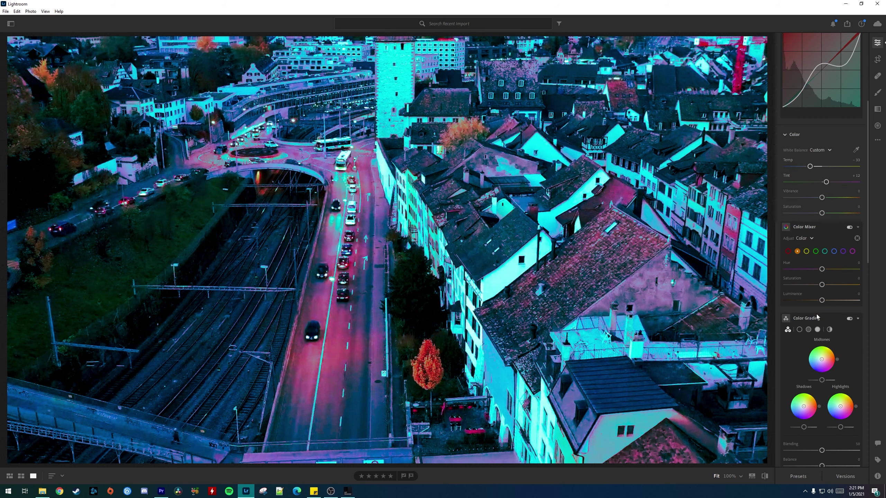
{"action": "scroll", "coordinate": [826, 447], "scroll_direction": "down", "scroll_amount": 2}
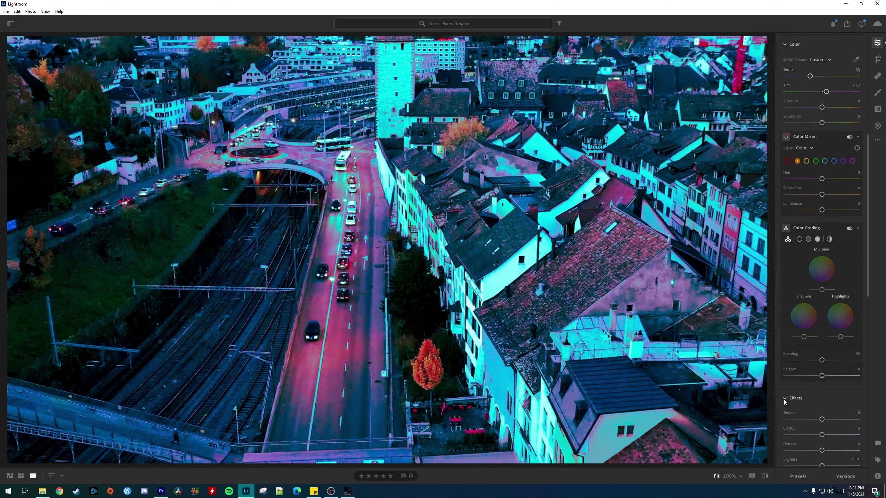
{"action": "scroll", "coordinate": [831, 367], "scroll_direction": "up", "scroll_amount": 2}
{"action": "scroll", "coordinate": [844, 385], "scroll_direction": "down", "scroll_amount": 6}
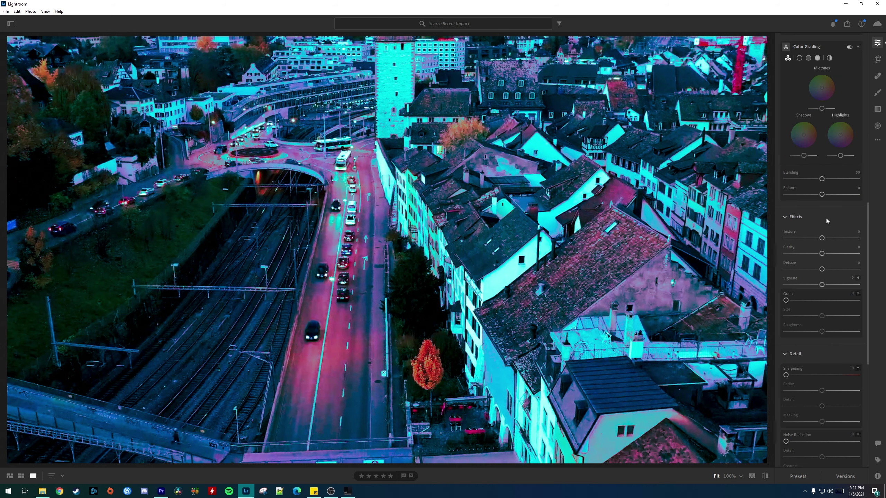
{"action": "scroll", "coordinate": [832, 345], "scroll_direction": "down", "scroll_amount": 6}
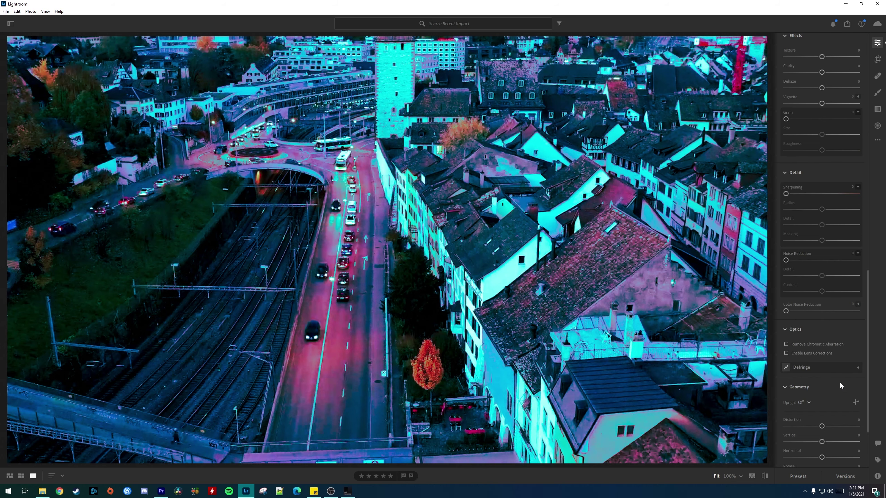
{"action": "scroll", "coordinate": [824, 413], "scroll_direction": "down", "scroll_amount": 3}
{"action": "scroll", "coordinate": [827, 411], "scroll_direction": "up", "scroll_amount": 15}
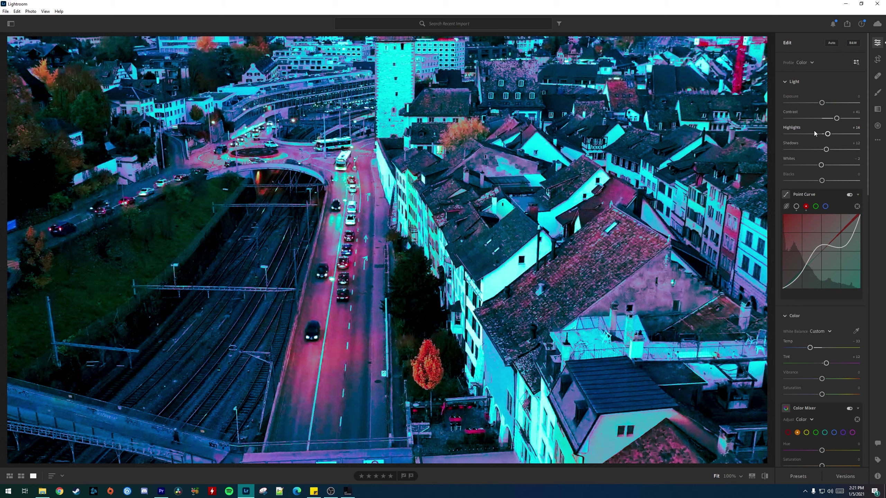
Try a strong red-magenta midtone tint in Color Grading, reset it and turn Color Grading off
{"action": "scroll", "coordinate": [817, 285], "scroll_direction": "down", "scroll_amount": 9}
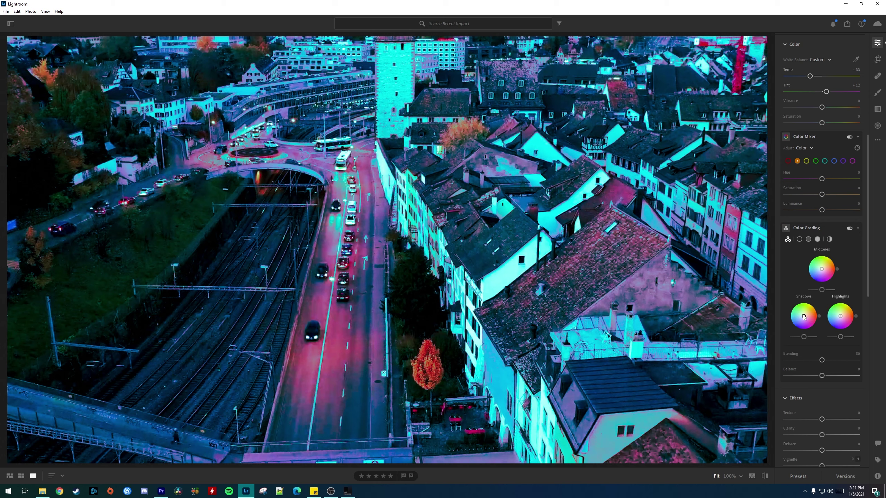
{"action": "mouse_move", "coordinate": [825, 271]}
{"action": "left_mouse_down"}
{"action": "mouse_move", "coordinate": [837, 262]}
{"action": "mouse_move", "coordinate": [808, 263]}
{"action": "mouse_move", "coordinate": [805, 293]}
{"action": "mouse_move", "coordinate": [844, 286]}
{"action": "mouse_move", "coordinate": [838, 265]}
{"action": "mouse_move", "coordinate": [794, 276]}
{"action": "mouse_move", "coordinate": [815, 280]}
{"action": "mouse_move", "coordinate": [835, 264]}
{"action": "left_mouse_up"}
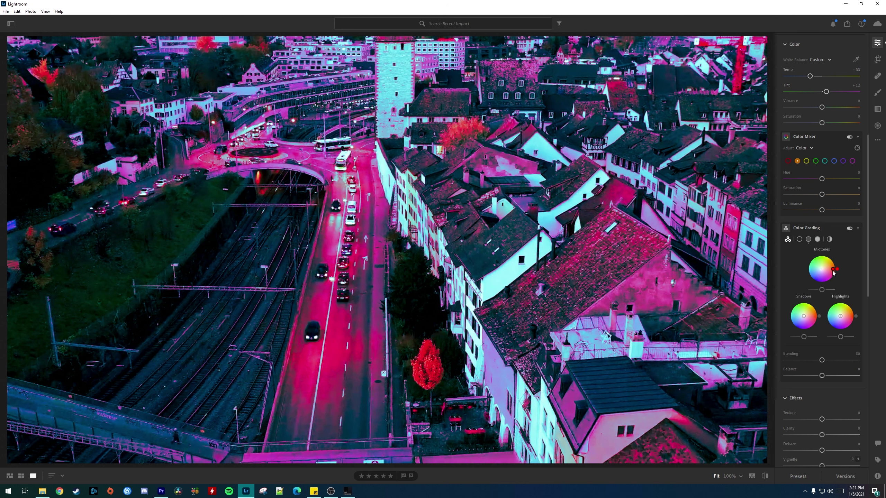
{"action": "double_click", "coordinate": [832, 271]}
{"action": "left_click", "coordinate": [849, 228]}
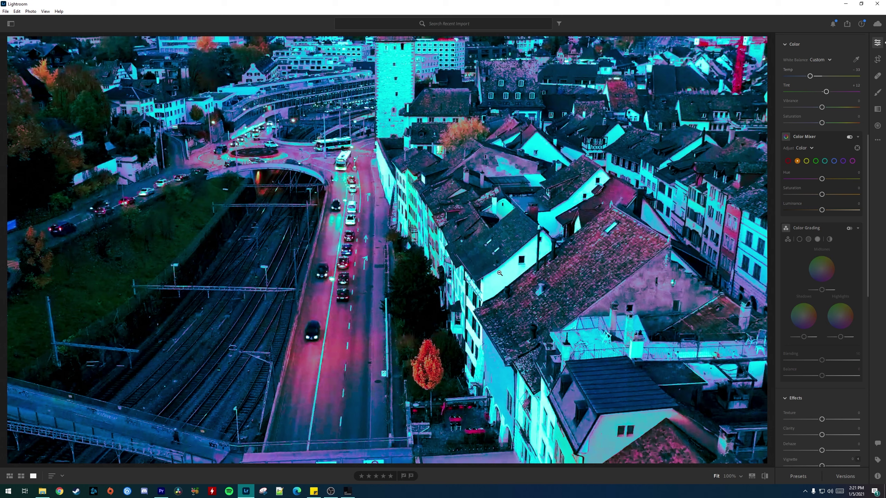
Try hue shifts on individual colors in the Color Mixer, including blue, and turn the Color Mixer off
{"action": "scroll", "coordinate": [841, 223], "scroll_direction": "up", "scroll_amount": 3}
{"action": "mouse_move", "coordinate": [823, 270]}
{"action": "left_mouse_down"}
{"action": "mouse_move", "coordinate": [802, 269]}
{"action": "mouse_move", "coordinate": [851, 269]}
{"action": "mouse_move", "coordinate": [784, 269]}
{"action": "mouse_move", "coordinate": [863, 275]}
{"action": "mouse_move", "coordinate": [780, 277]}
{"action": "mouse_move", "coordinate": [858, 278]}
{"action": "mouse_move", "coordinate": [808, 278]}
{"action": "mouse_move", "coordinate": [831, 277]}
{"action": "left_mouse_up"}
{"action": "left_click", "coordinate": [815, 251]}
{"action": "left_click", "coordinate": [834, 252]}
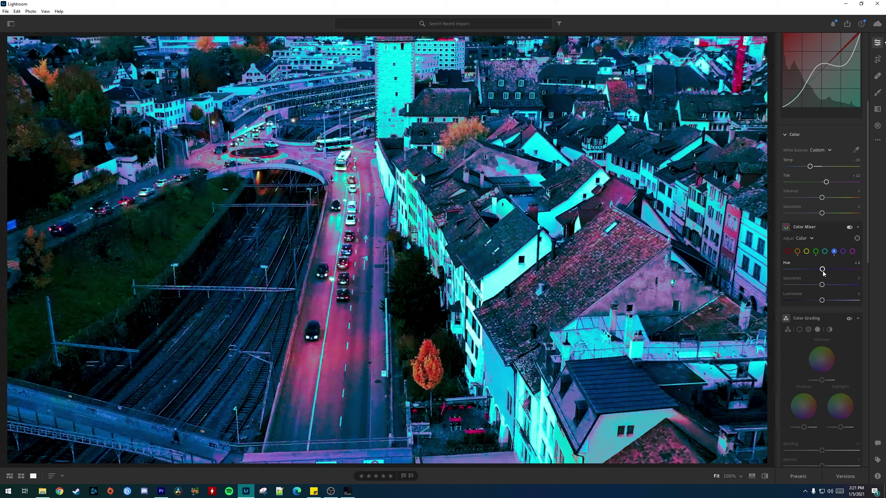
{"action": "left_click", "coordinate": [849, 227]}
Copy the edit settings of the city street photo and paste them onto the color-grid PNG
{"action": "left_click", "coordinate": [21, 476]}
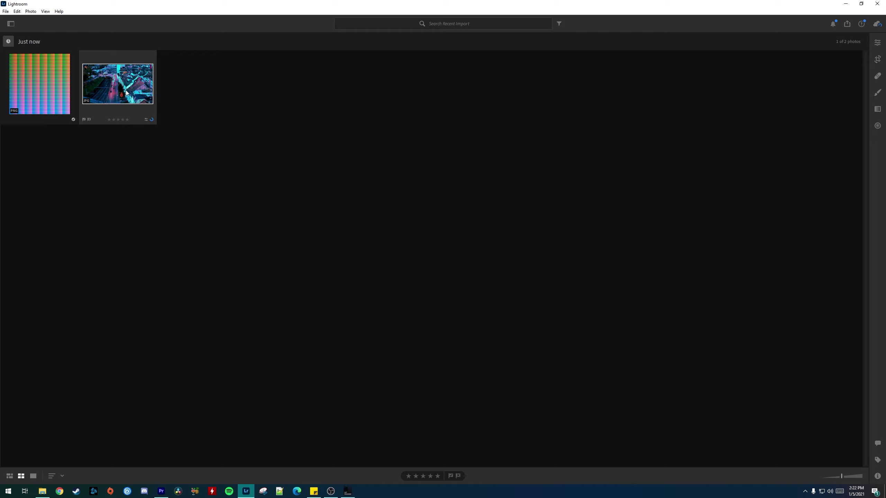
{"action": "key", "text": "ctrl+c"}
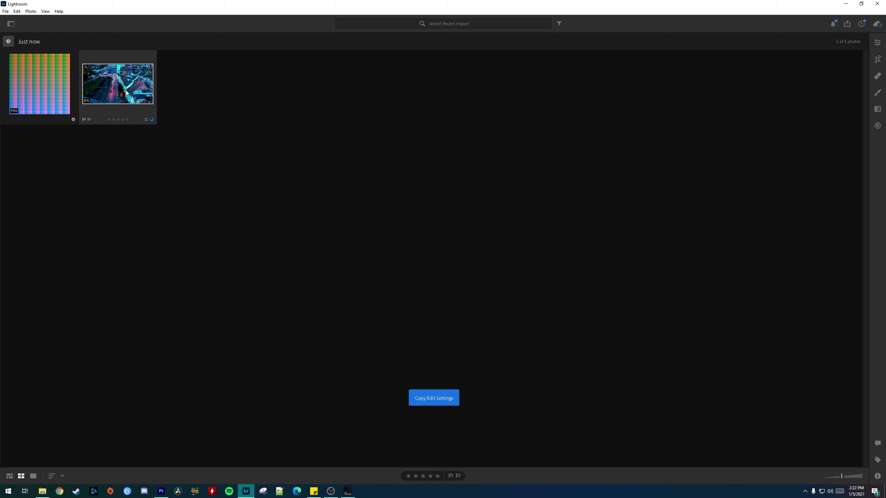
{"action": "left_click", "coordinate": [16, 11]}
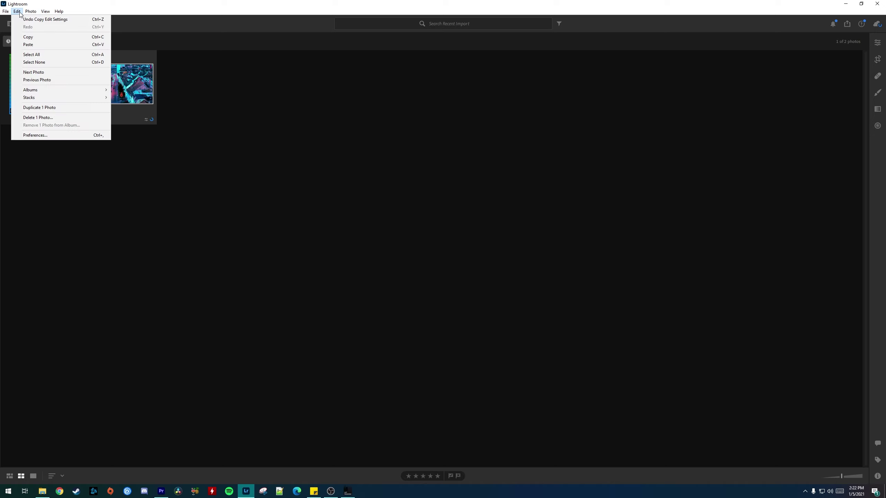
{"action": "mouse_move", "coordinate": [30, 12]}
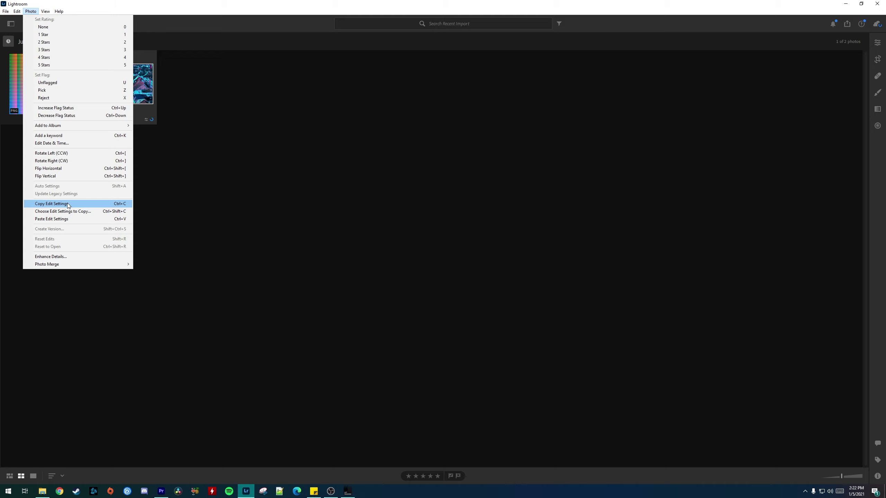
{"action": "key", "text": "Escape"}
{"action": "left_click", "coordinate": [34, 96]}
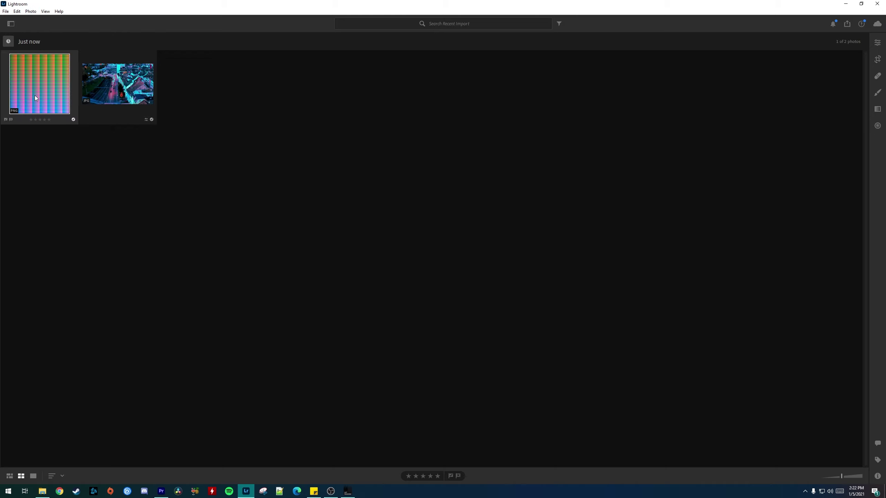
{"action": "key", "text": "ctrl+shift+v"}
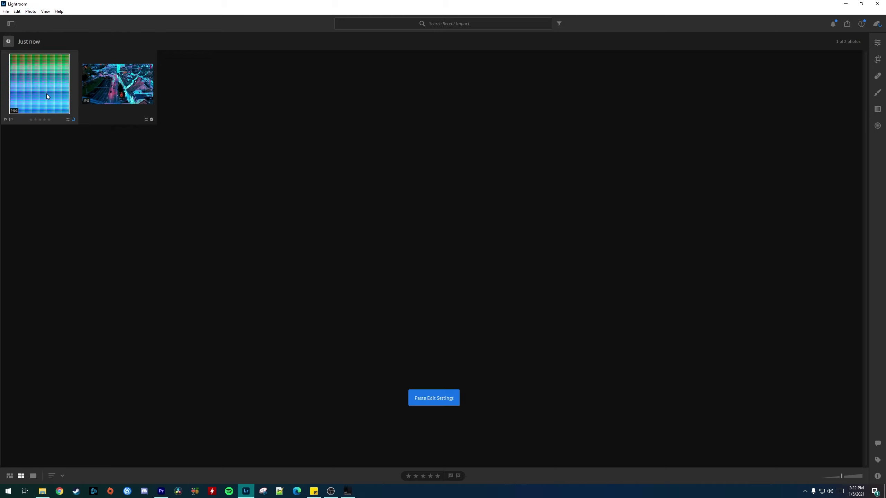
Open the color-grid image full size and compare the edited version with the original
{"action": "double_click", "coordinate": [32, 87]}
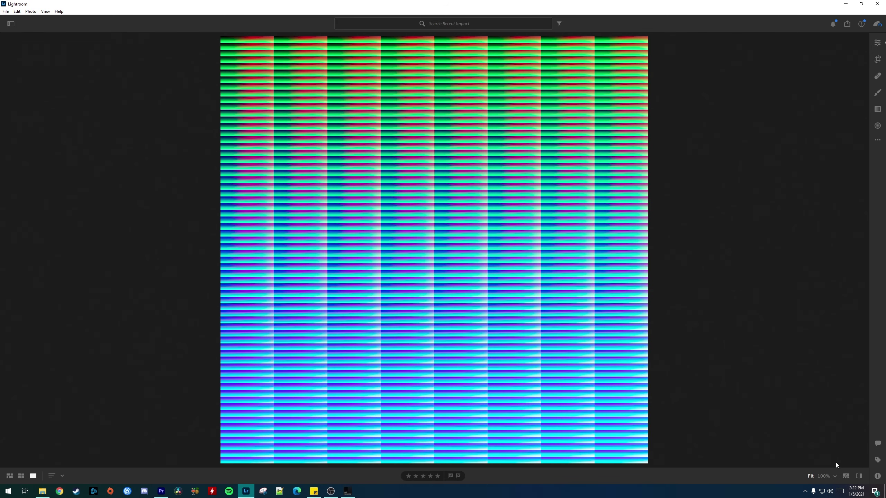
{"action": "left_click", "coordinate": [859, 477]}
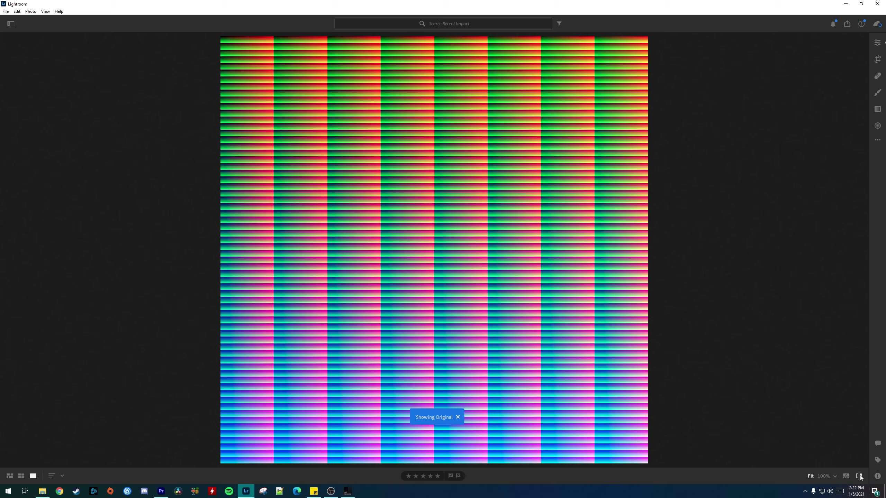
{"action": "left_click", "coordinate": [859, 477]}
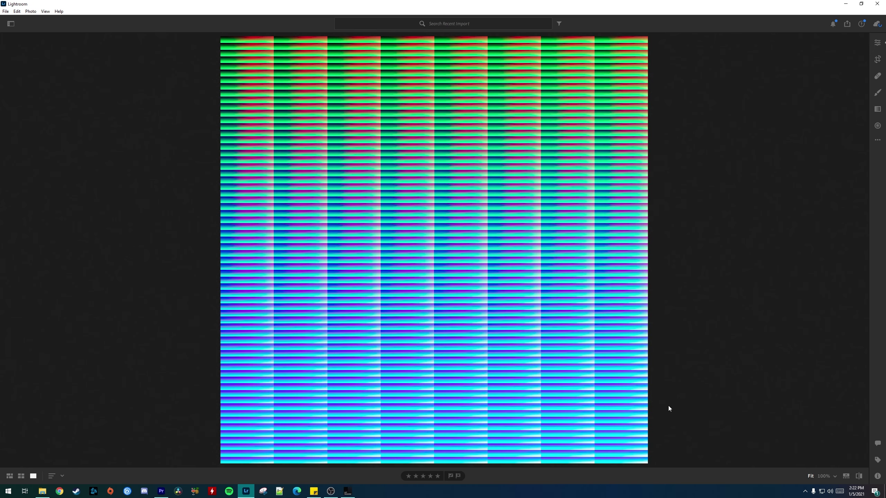
Export the edited color-grid image as JPG (Large) into the Video Project Temp folder
{"action": "left_click", "coordinate": [20, 476]}
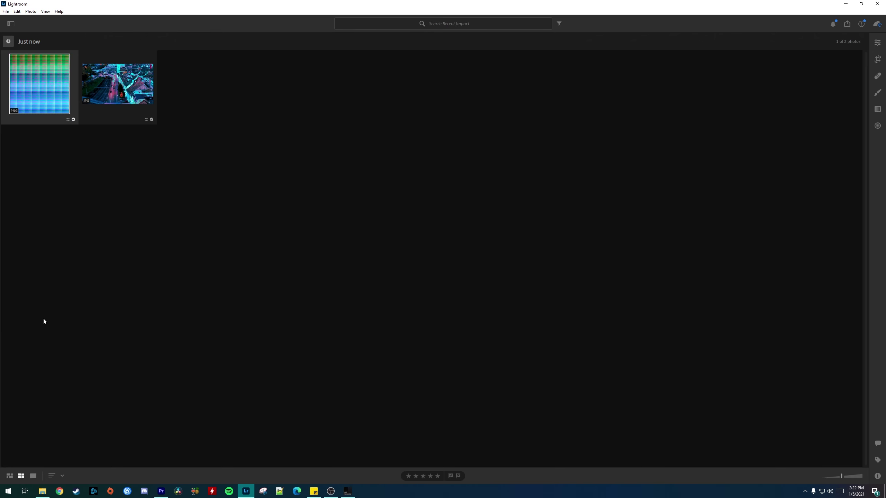
{"action": "double_click", "coordinate": [36, 79]}
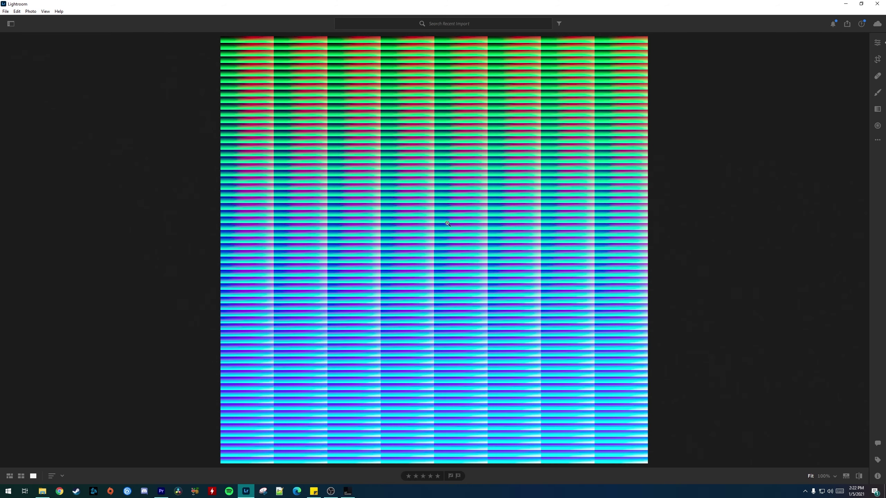
{"action": "left_click", "coordinate": [847, 26]}
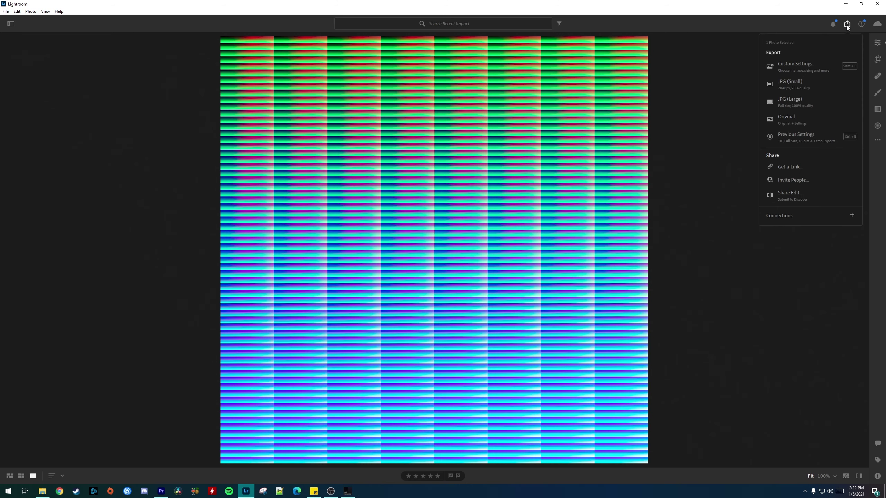
{"action": "left_click", "coordinate": [793, 102]}
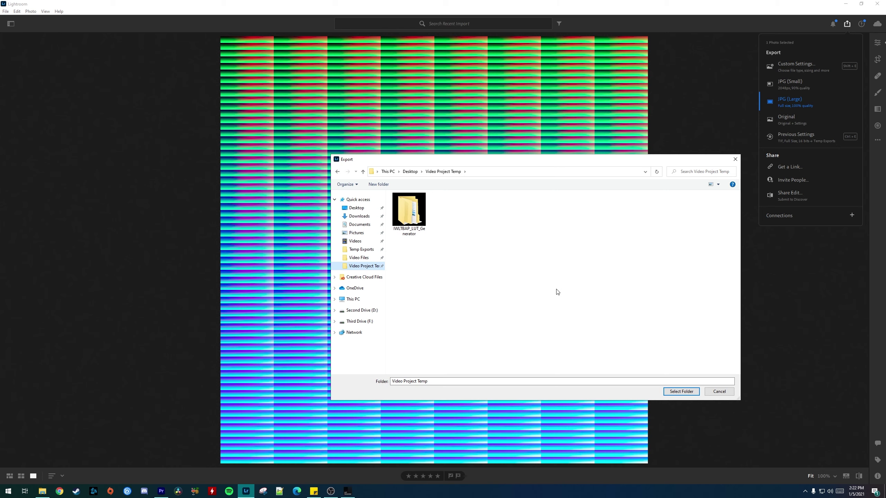
{"action": "left_click", "coordinate": [681, 392]}
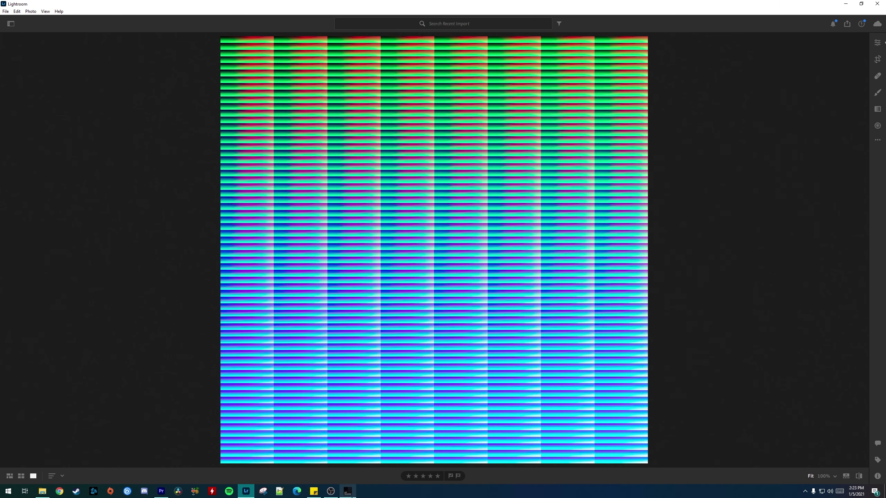
Switch to IWLTBAP LUT Generator
{"action": "left_click", "coordinate": [348, 492]}
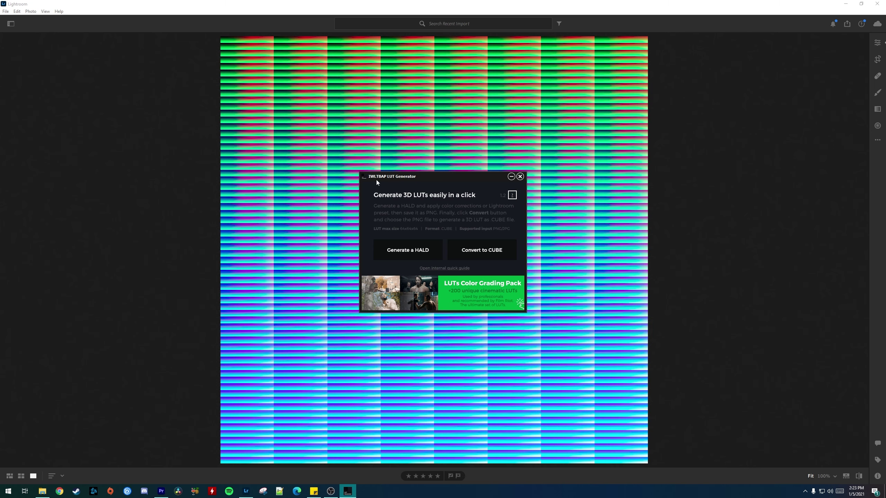